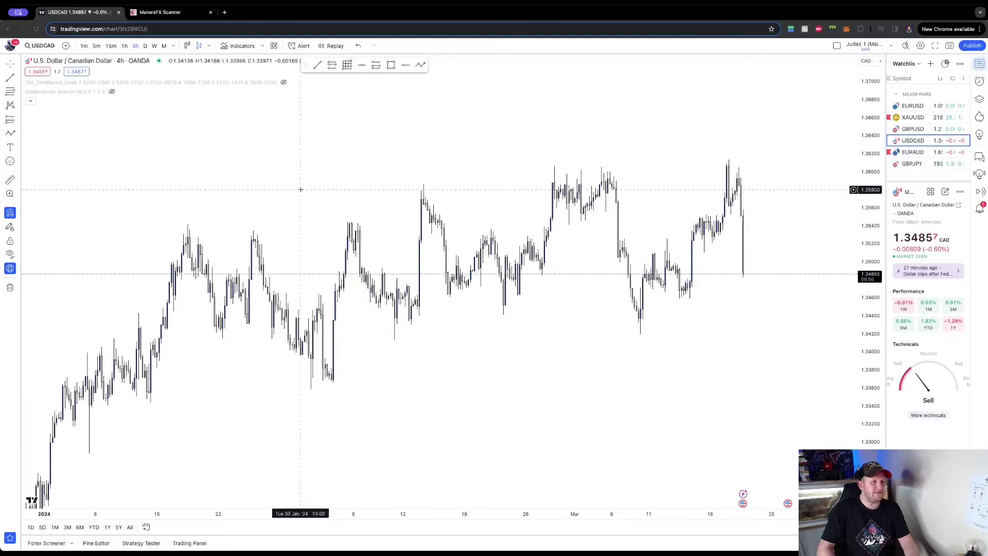
# Step: Draw an upper trend line on the USDCAD 4-hour chart from the 17 January highs at about 1.3527 to 26 March at about 1.363
pyautogui.moveTo(324, 177); pyautogui.dragTo(353, 159)
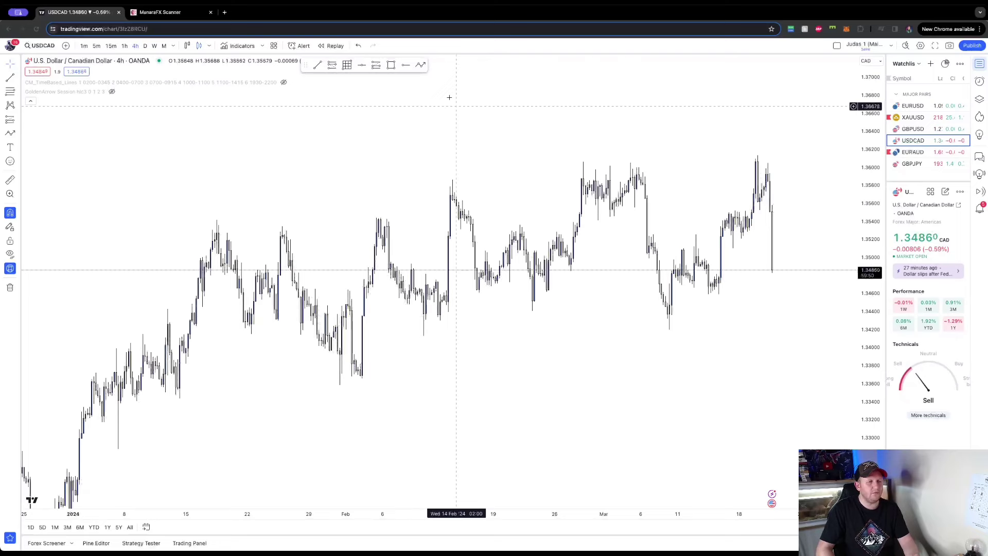
pyautogui.moveTo(453, 162); pyautogui.dragTo(412, 148)
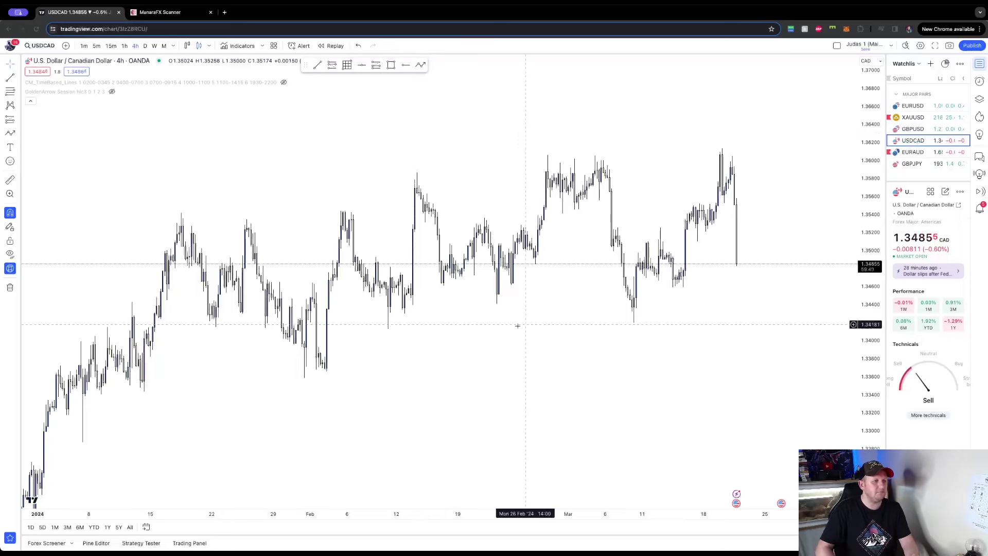
pyautogui.moveTo(513, 324); pyautogui.dragTo(473, 359)
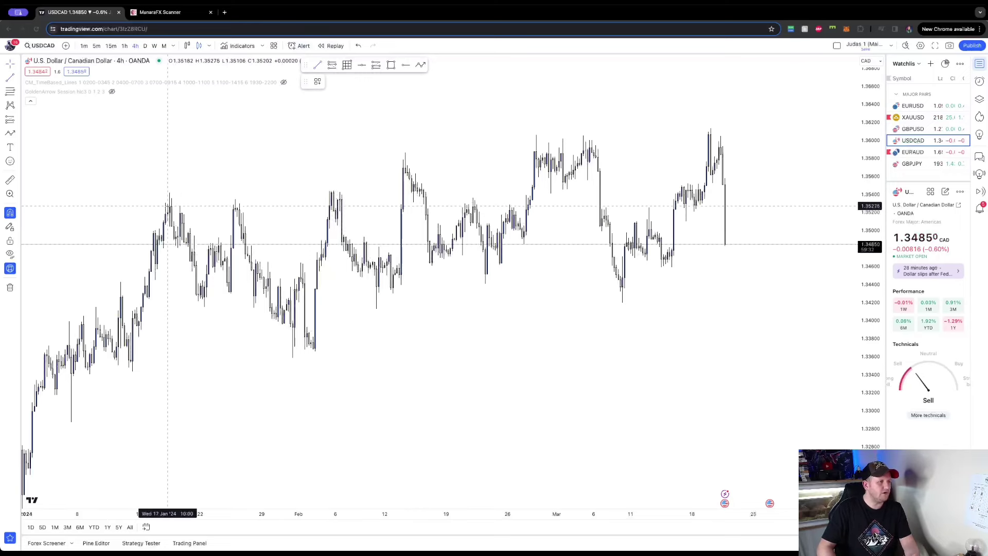
pyautogui.click(169, 206)
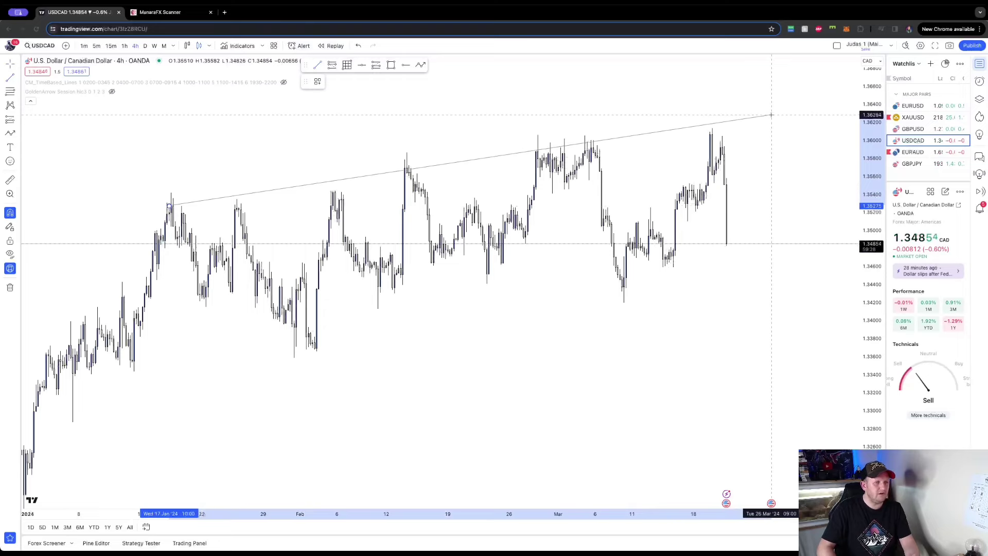
pyautogui.click(771, 116)
# Step: Draw a lower trend line from the 1 February low at about 1.337 through the March lows, extending its start back to the late-January low
pyautogui.moveTo(525, 375); pyautogui.dragTo(531, 335)
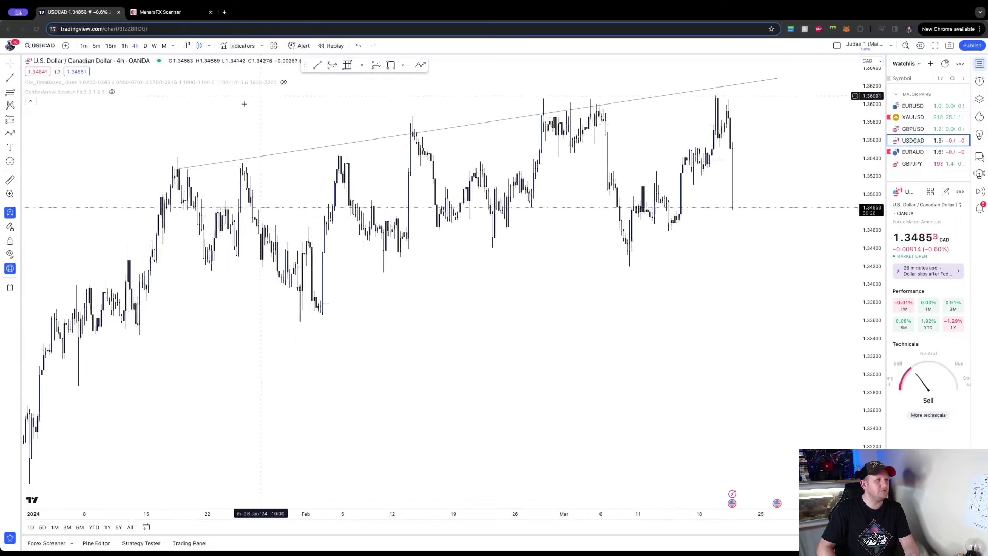
pyautogui.click(316, 318)
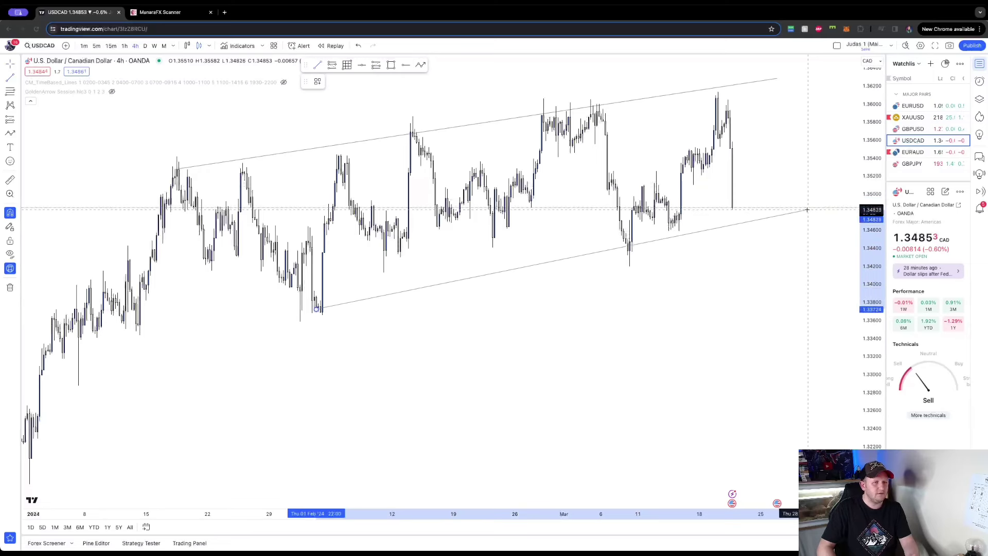
pyautogui.click(822, 198)
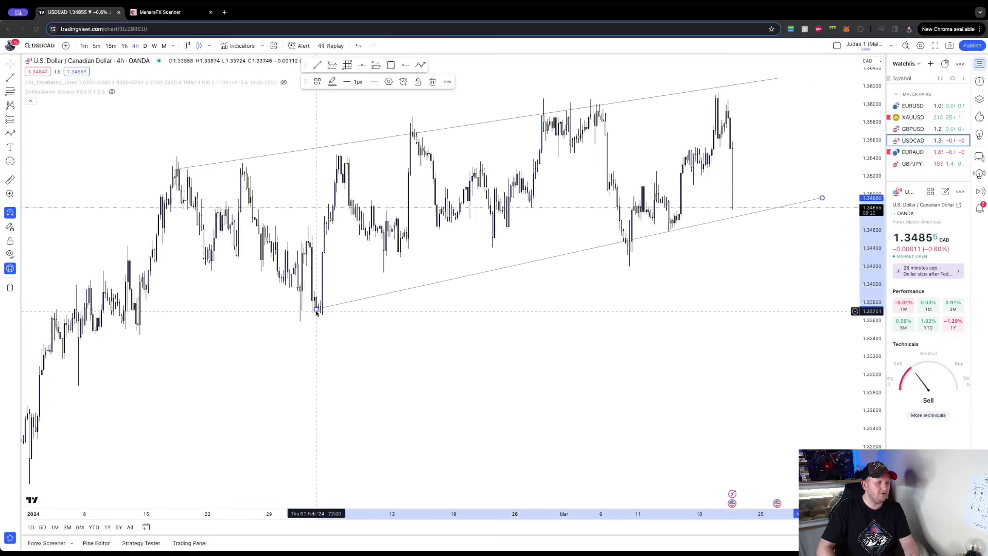
pyautogui.moveTo(316, 311); pyautogui.dragTo(286, 324)
pyautogui.click(565, 367)
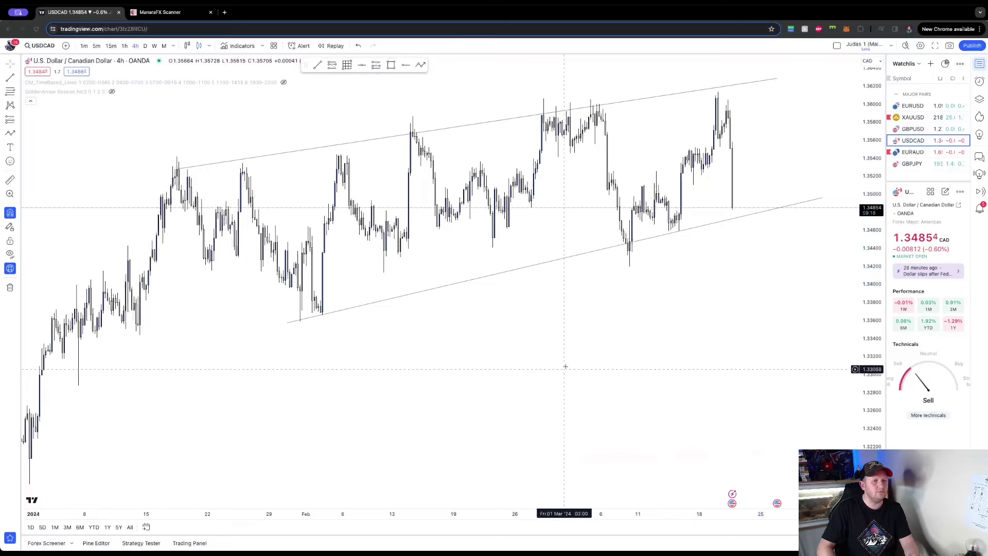
pyautogui.moveTo(565, 366); pyautogui.dragTo(522, 398)
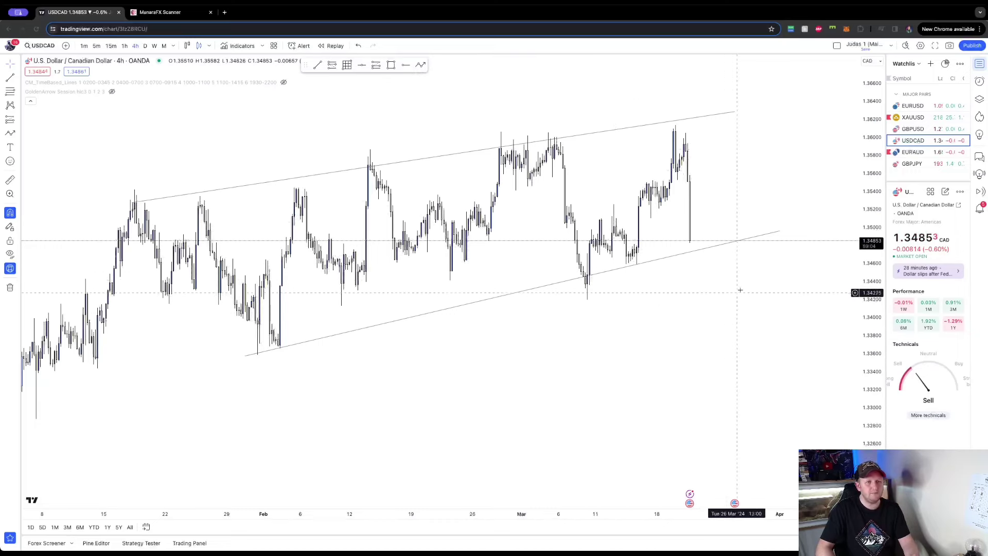
pyautogui.hscroll(5, 642, 320)
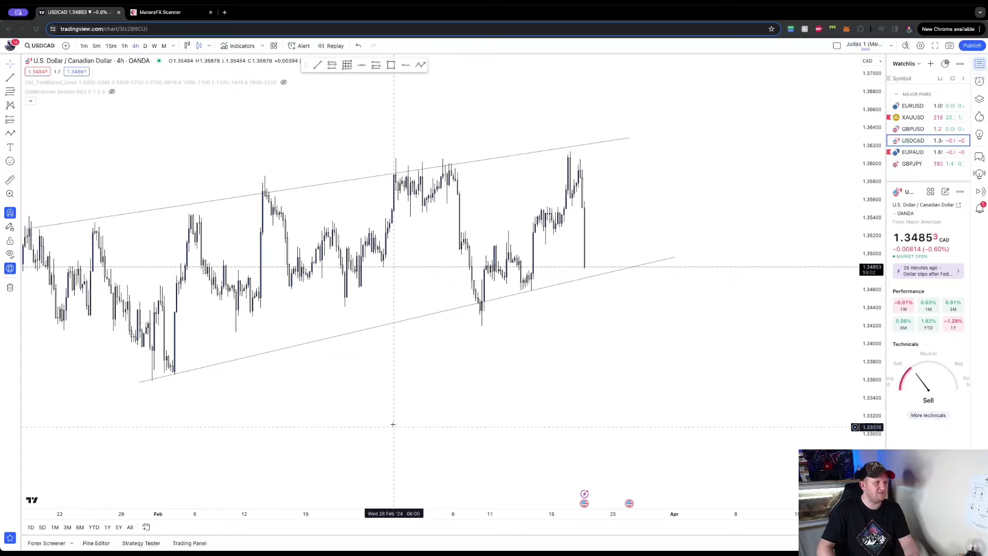
pyautogui.moveTo(394, 424); pyautogui.dragTo(538, 404)
pyautogui.hscroll(8, 538, 403)
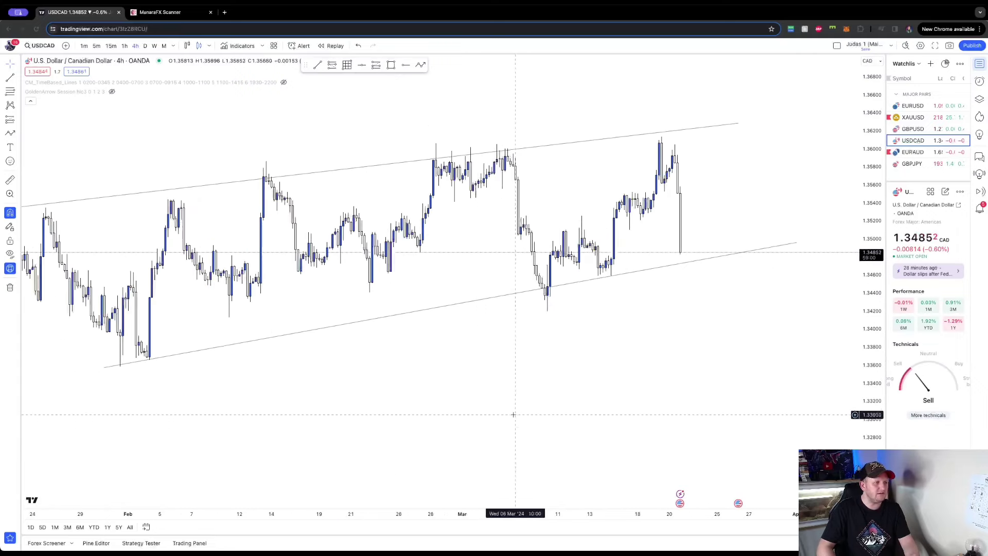
pyautogui.hscroll(-4, 513, 414)
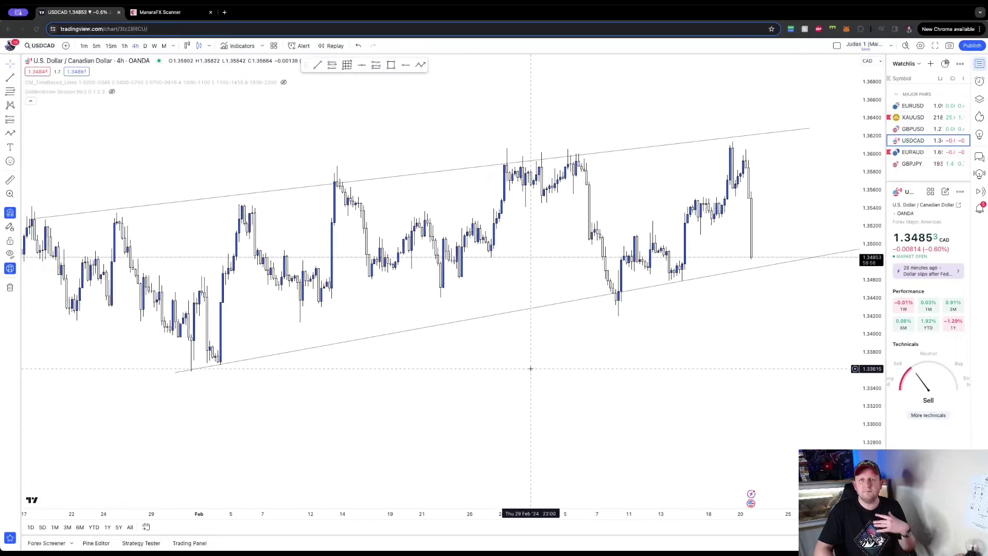
pyautogui.hscroll(3, 514, 419)
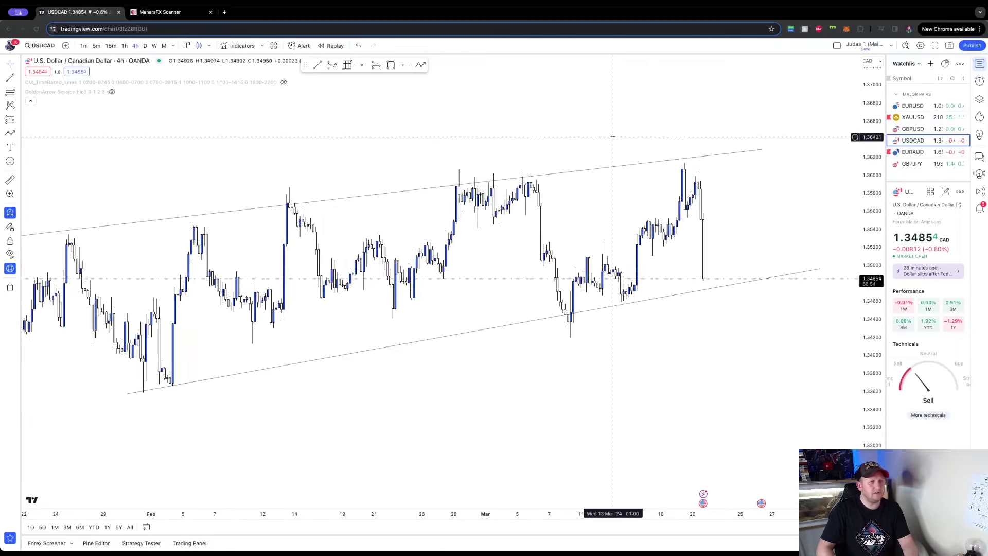
# Step: Switch to the ManaraFX Scanner and review its pattern status, timeframe, asset class, pattern and security filters
pyautogui.click(181, 14)
pyautogui.click(406, 77)
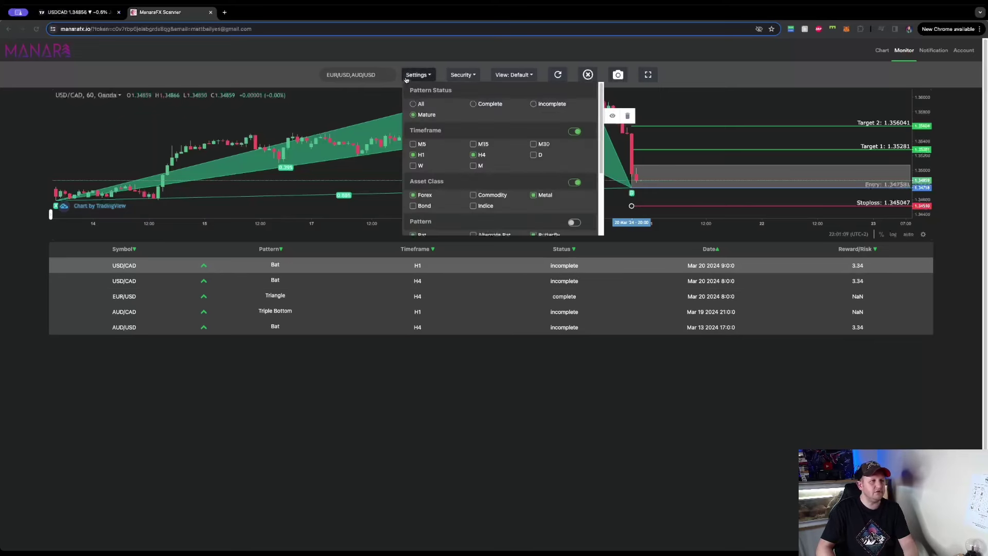
pyautogui.scroll(-5, 594, 134)
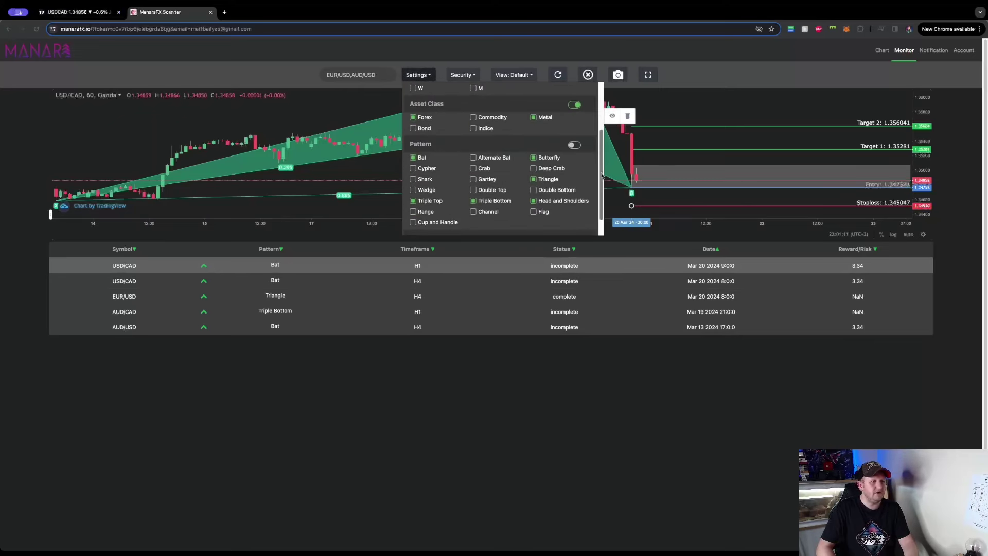
pyautogui.click(475, 75)
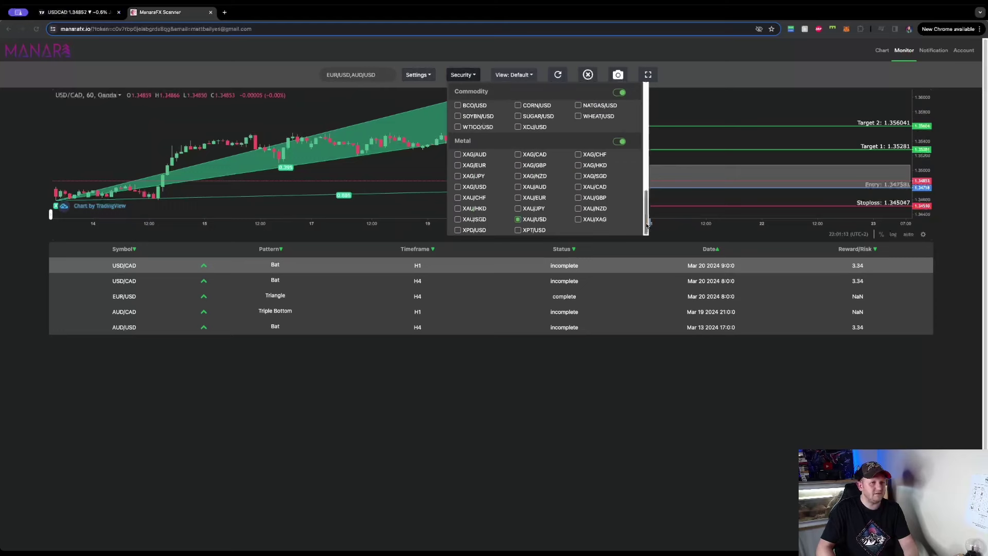
pyautogui.moveTo(645, 221); pyautogui.dragTo(653, 106)
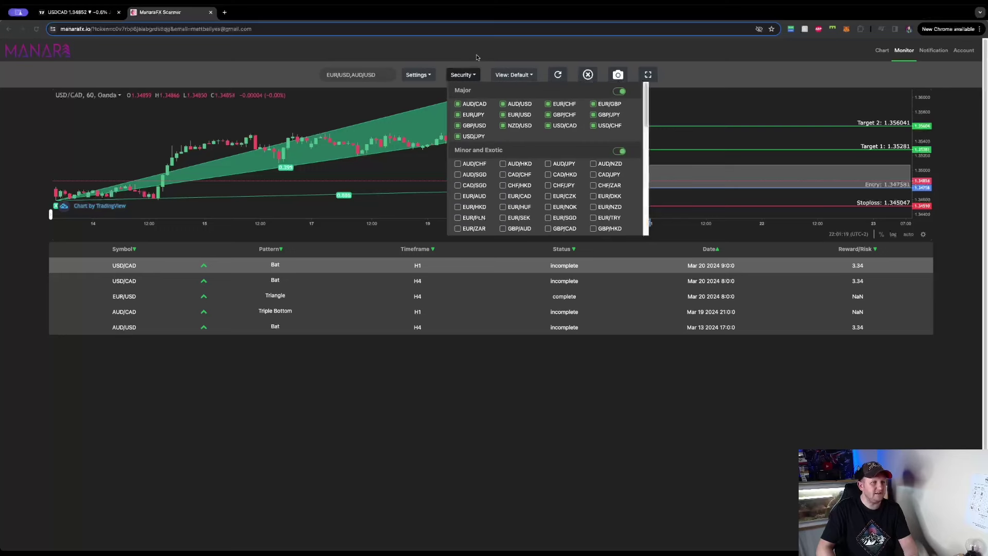
pyautogui.click(420, 78)
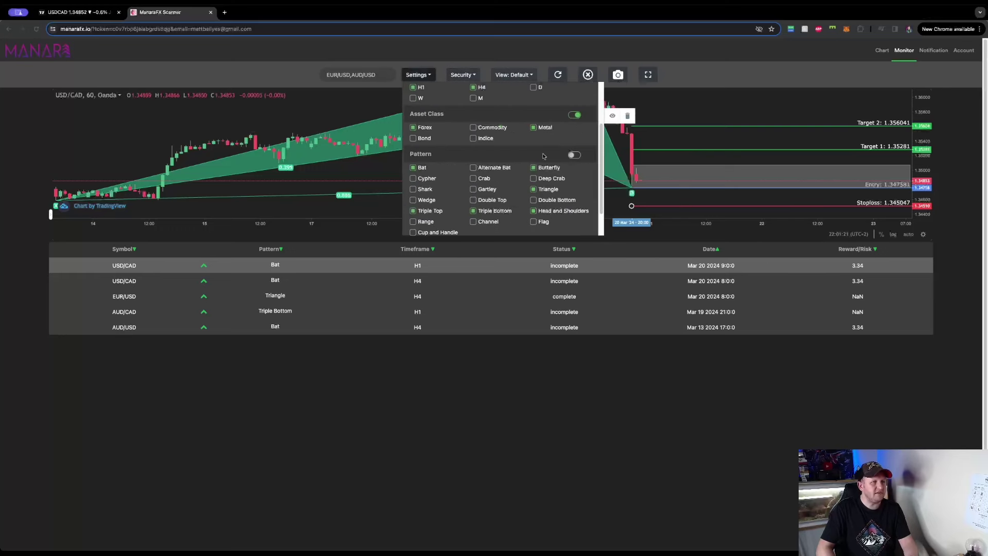
pyautogui.moveTo(600, 167); pyautogui.dragTo(607, 108)
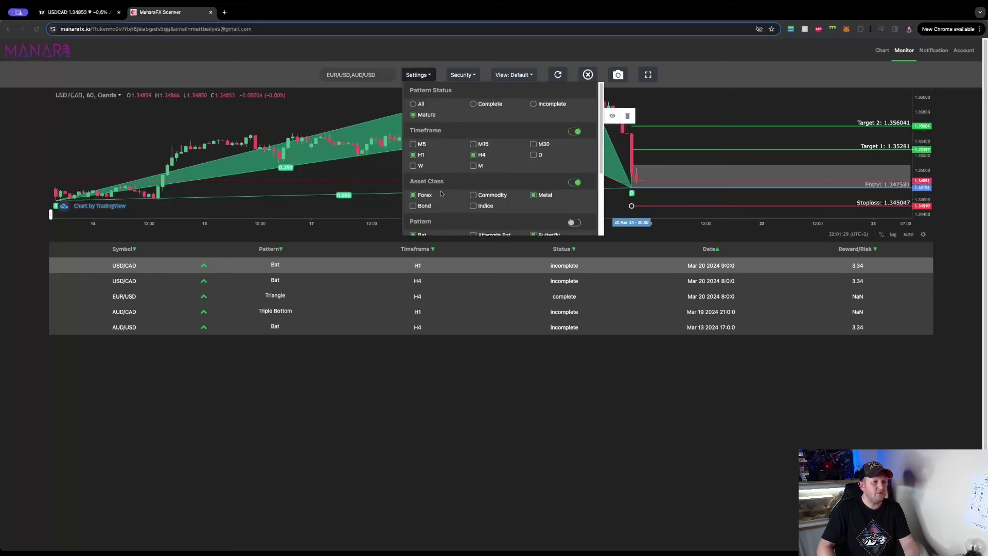
pyautogui.moveTo(599, 148); pyautogui.dragTo(609, 237)
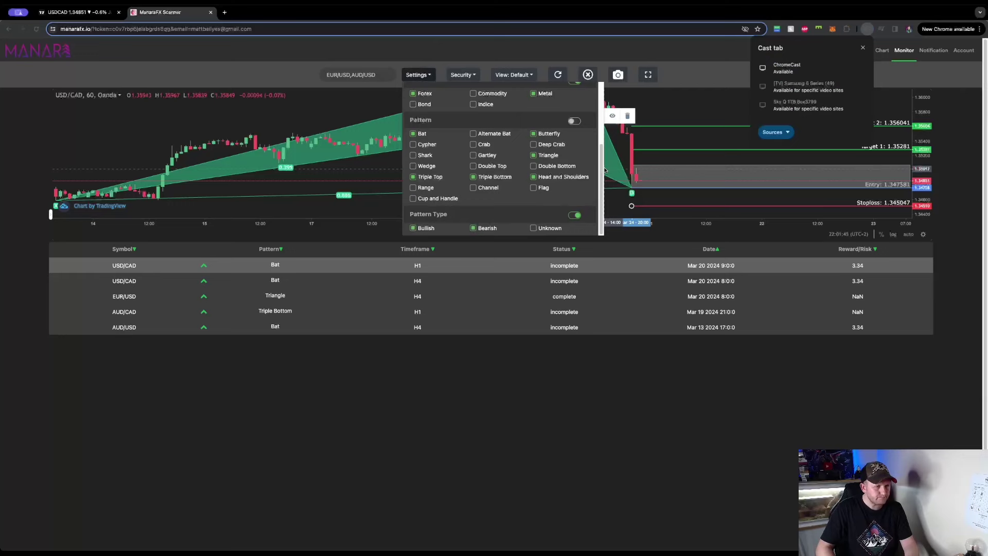
pyautogui.click(319, 65)
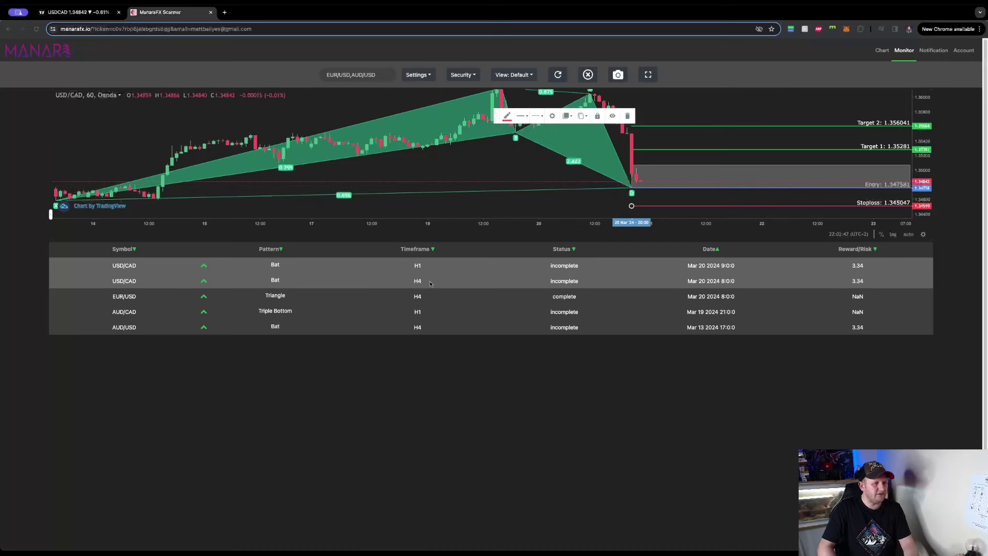
# Step: Open the USD/CAD H4 Bat pattern and examine its targets, entry and stop loss levels on the chart
pyautogui.click(335, 279)
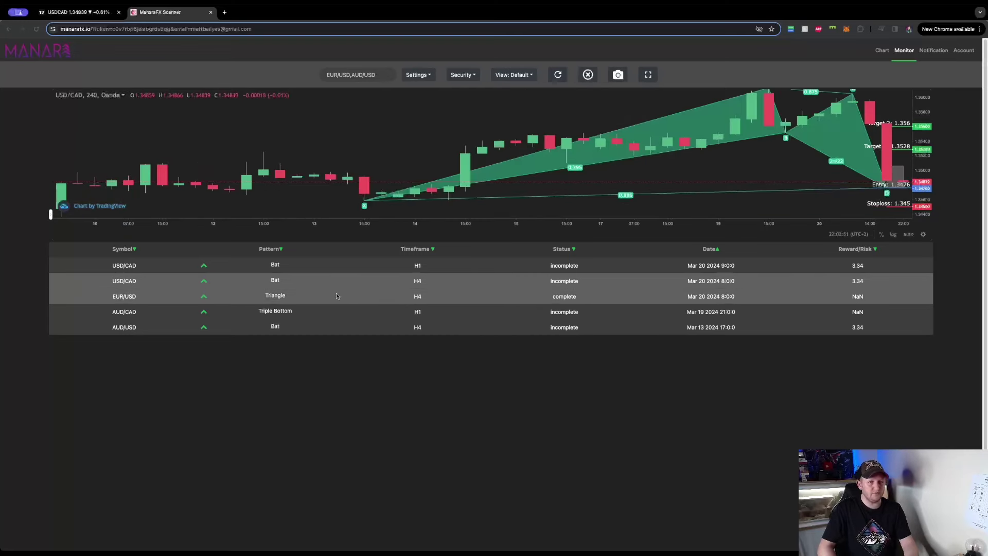
pyautogui.moveTo(481, 144); pyautogui.dragTo(152, 126)
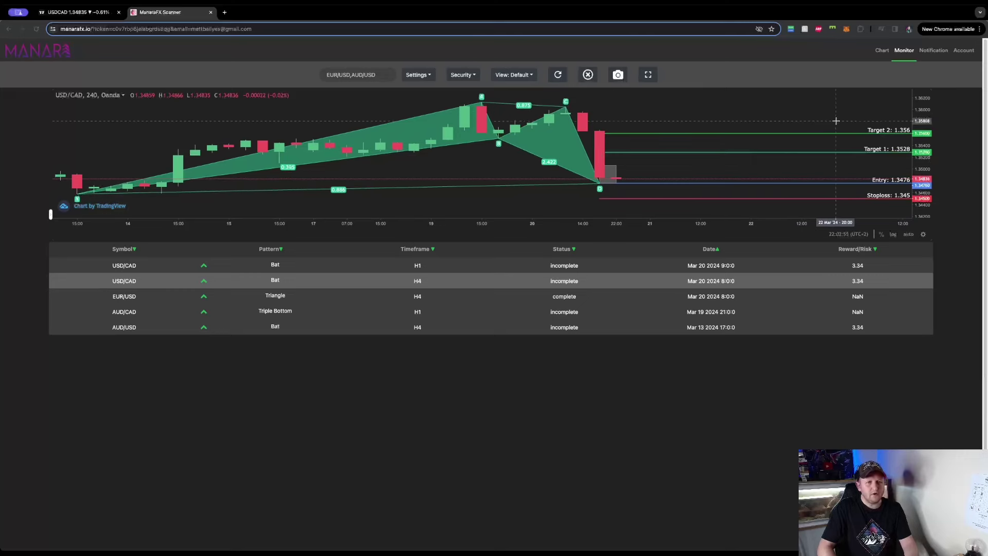
pyautogui.moveTo(833, 122); pyautogui.dragTo(893, 180)
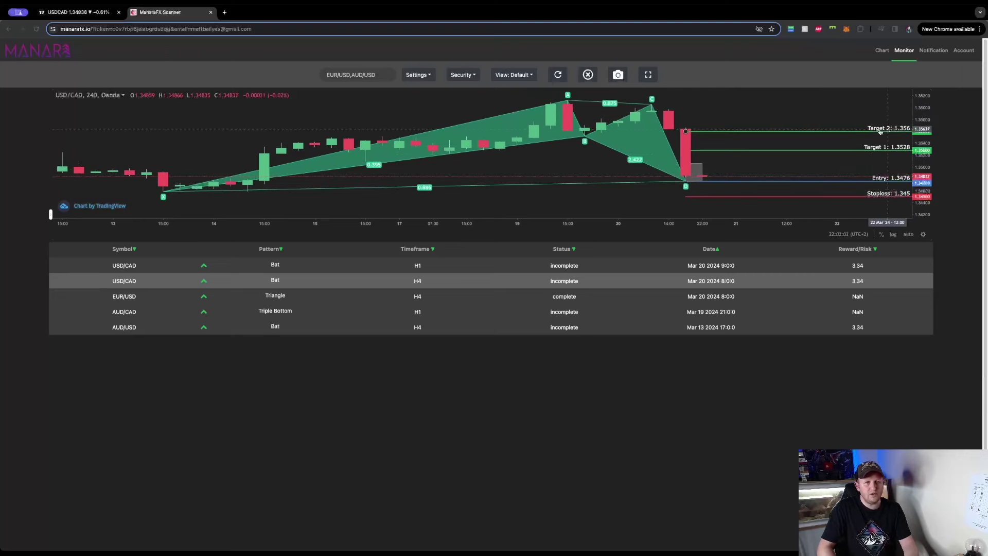
# Step: Switch back to the TradingView USDCAD chart and place a long position just after the latest candle, with entry at about 1.3478
pyautogui.click(79, 12)
pyautogui.moveTo(626, 363); pyautogui.dragTo(481, 364)
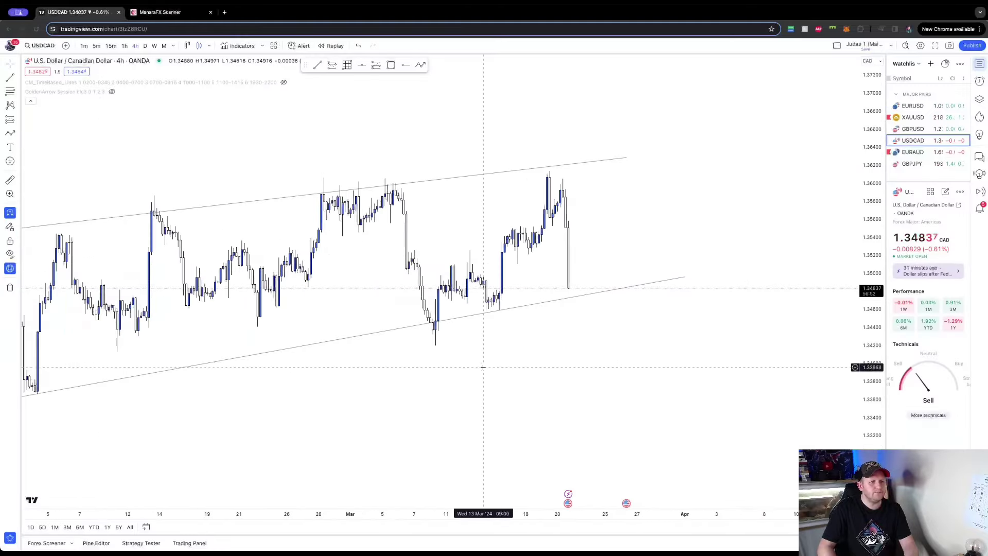
pyautogui.scroll(3, 483, 365)
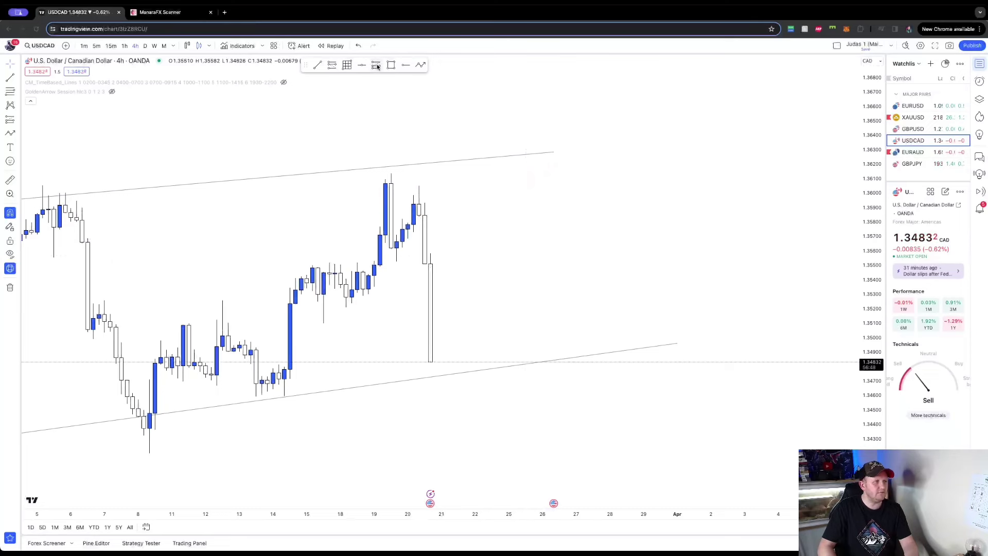
pyautogui.click(439, 370)
# Step: Check the scanner's entry level and set the long position's entry price to 1.3476
pyautogui.doubleClick(515, 324)
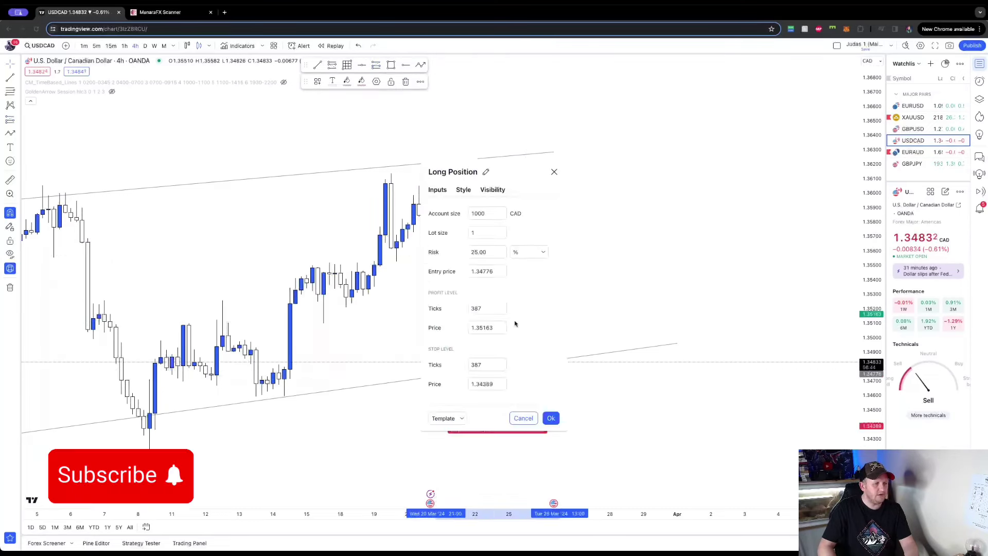
pyautogui.click(160, 12)
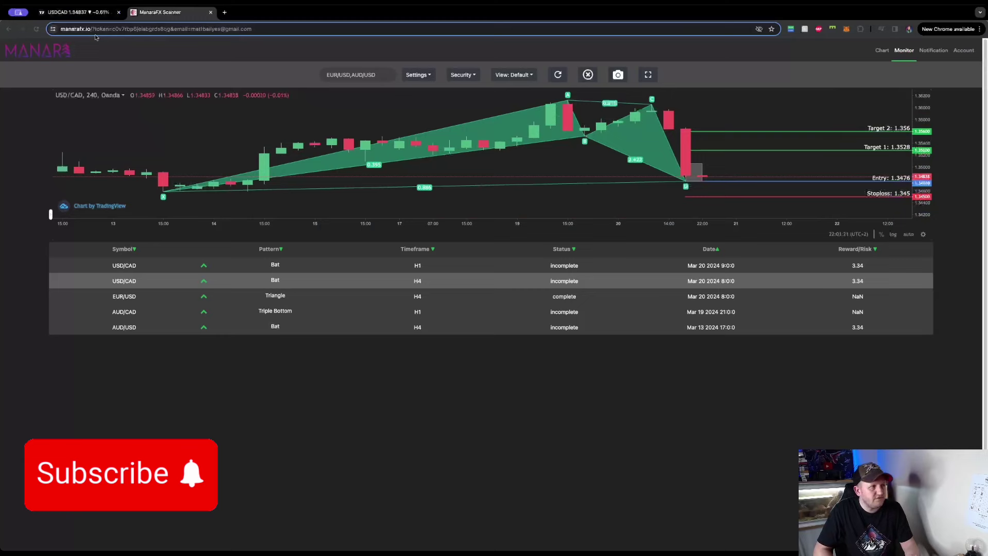
pyautogui.click(73, 11)
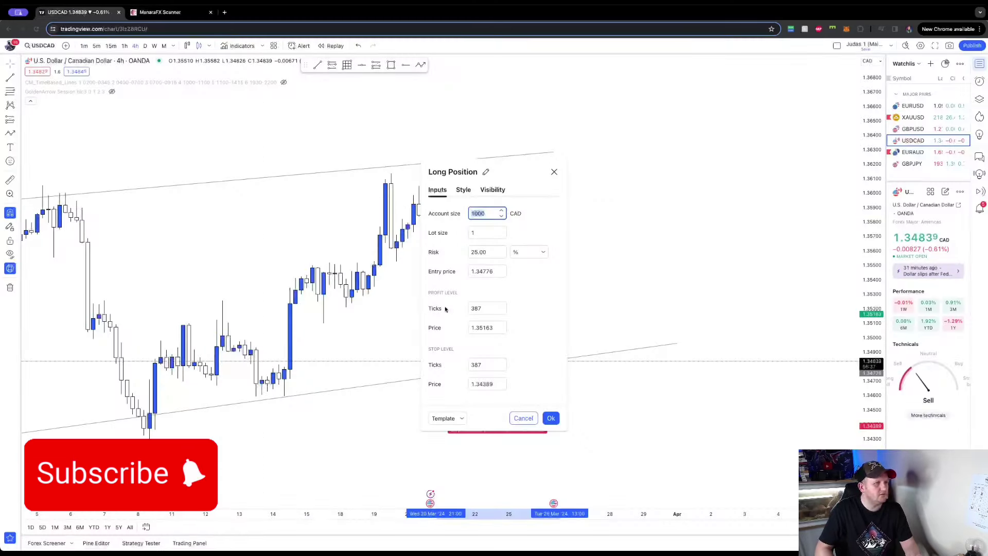
pyautogui.click(492, 327)
pyautogui.click(494, 271)
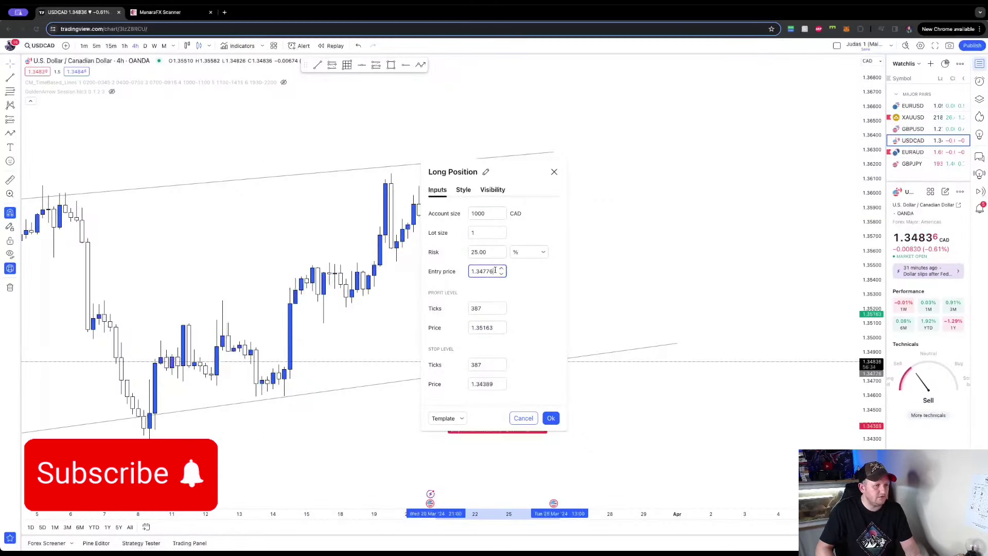
pyautogui.press('BackSpace')
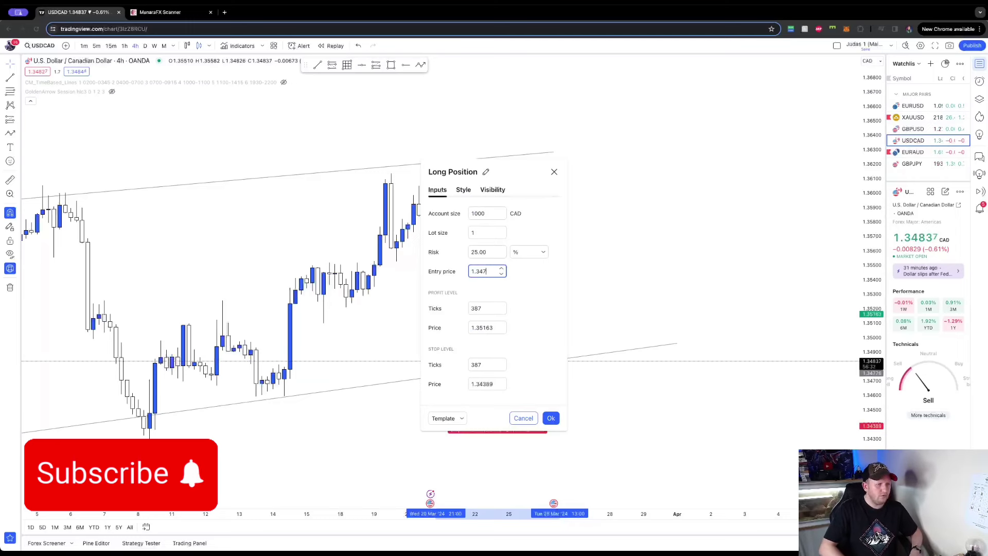
pyautogui.write('76')
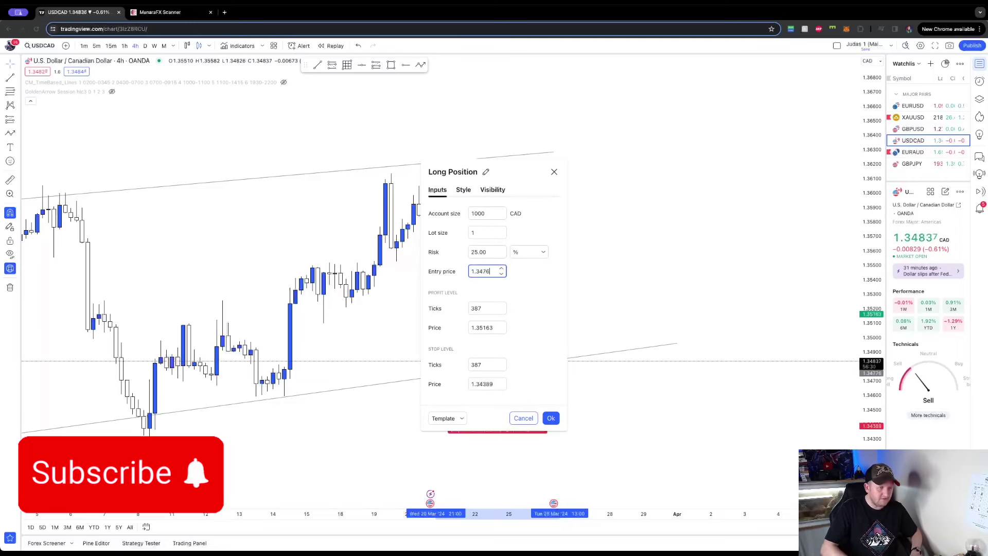
pyautogui.click(552, 419)
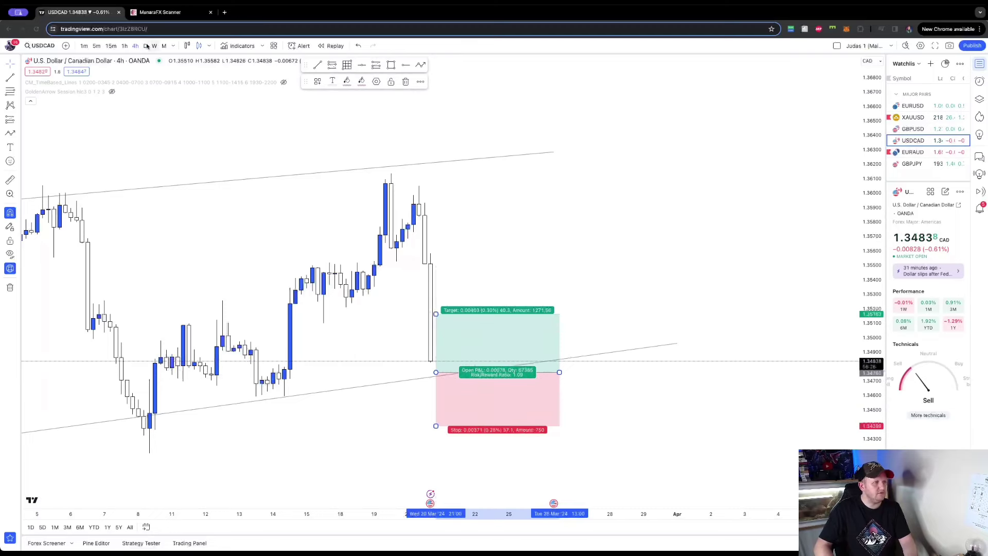
# Step: Look up the stop loss line's exact price in the ManaraFX Scanner and set the TradingView long position's stop price to 1.34506
pyautogui.click(161, 13)
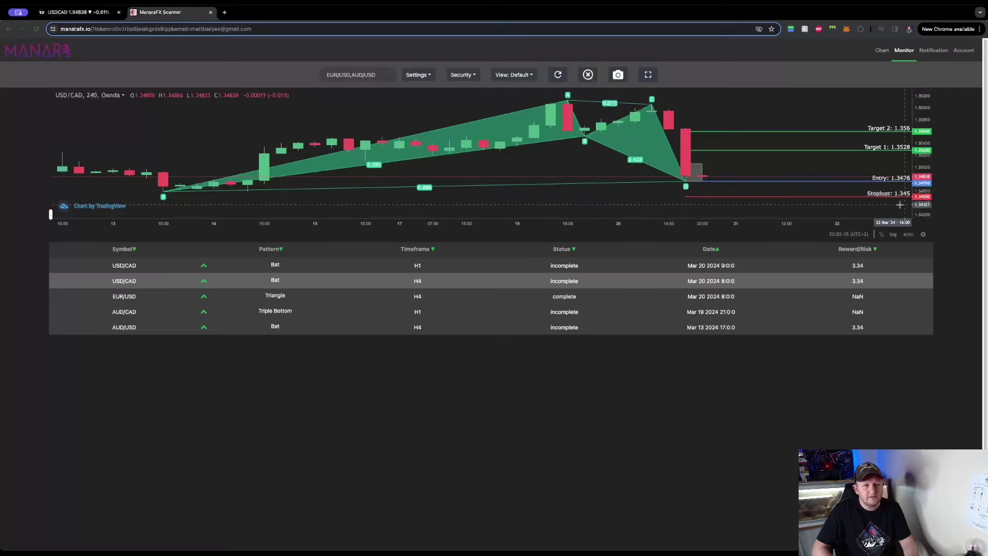
pyautogui.moveTo(856, 191); pyautogui.dragTo(873, 206)
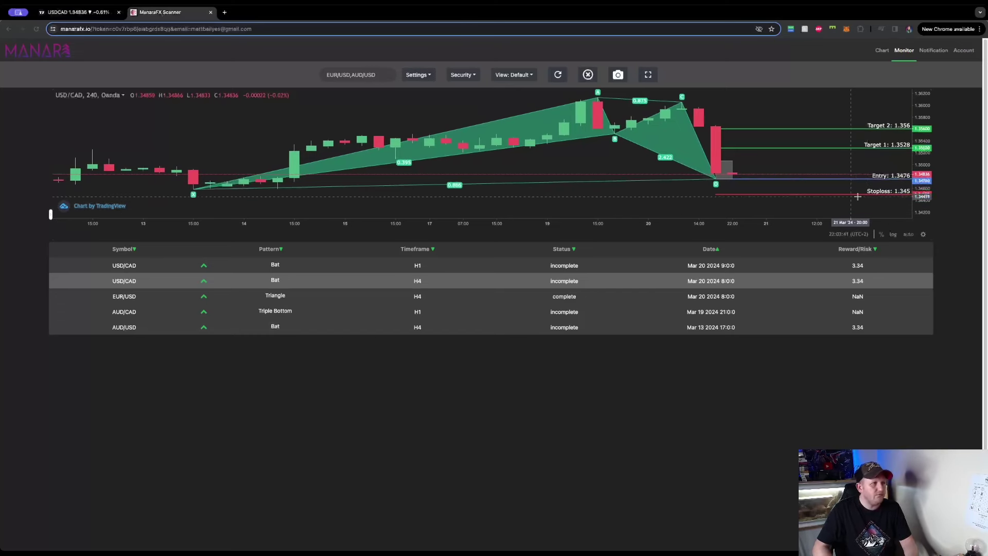
pyautogui.doubleClick(816, 195)
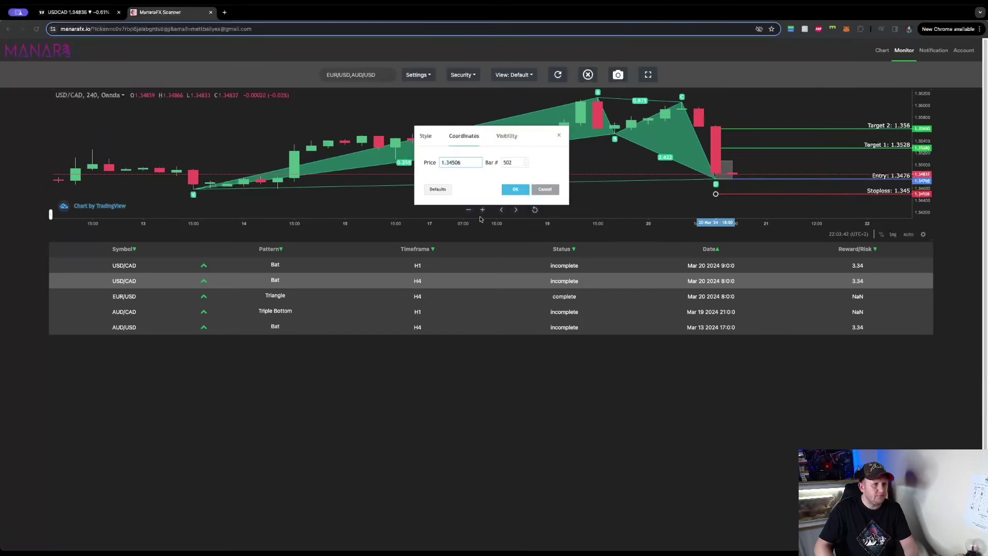
pyautogui.click(98, 6)
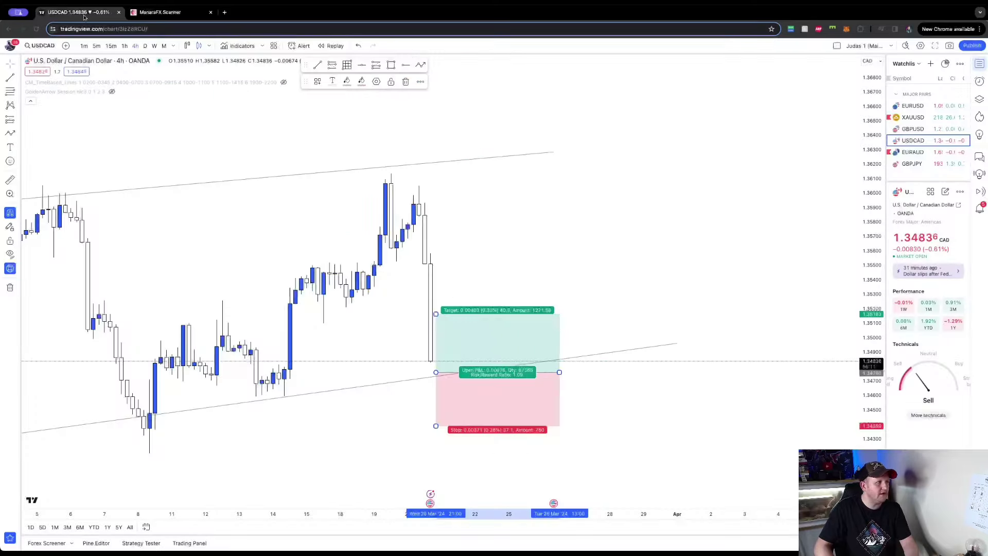
pyautogui.doubleClick(474, 404)
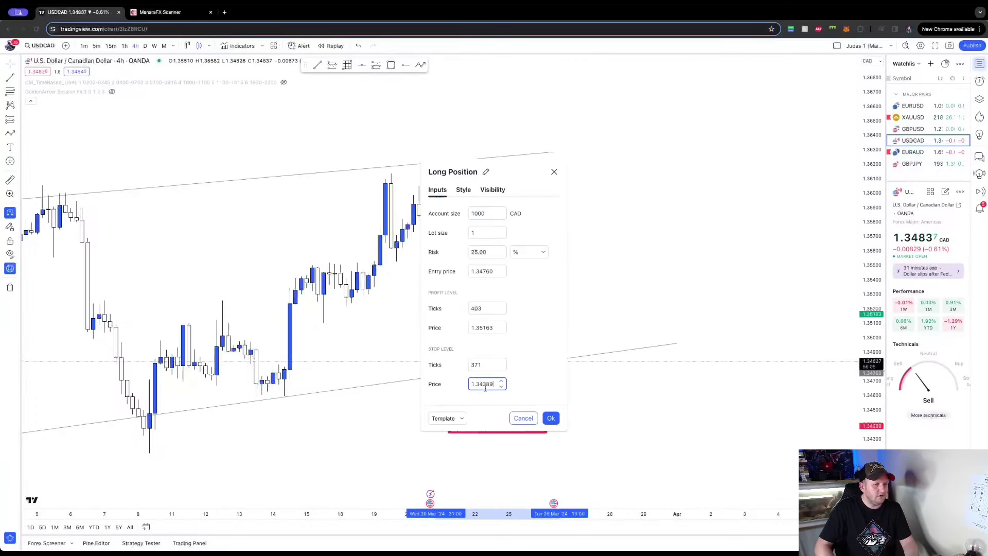
pyautogui.write('1.34506')
# Step: Look up the Target 1 line's price in the ManaraFX Scanner and set the TradingView long position's profit price to 1.35280
pyautogui.click(169, 13)
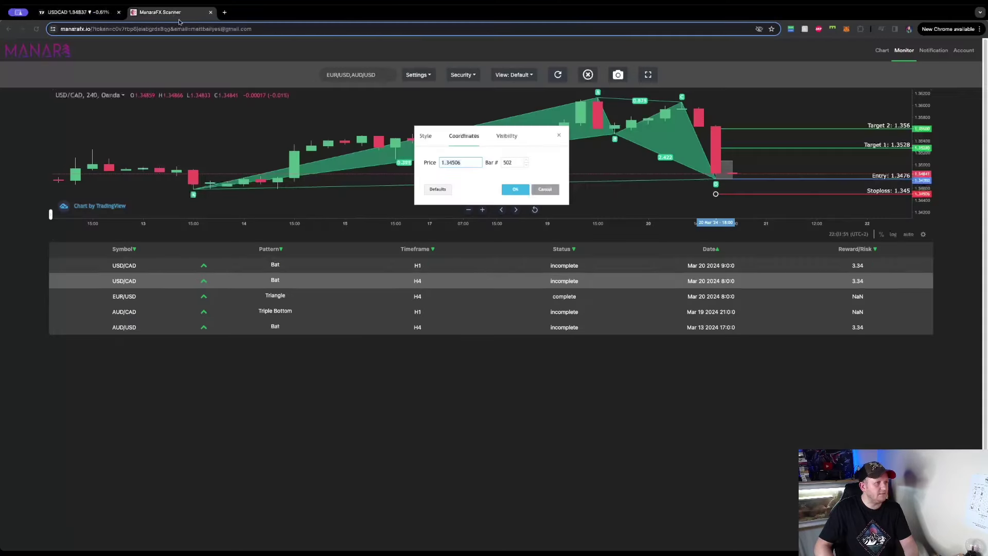
pyautogui.doubleClick(854, 151)
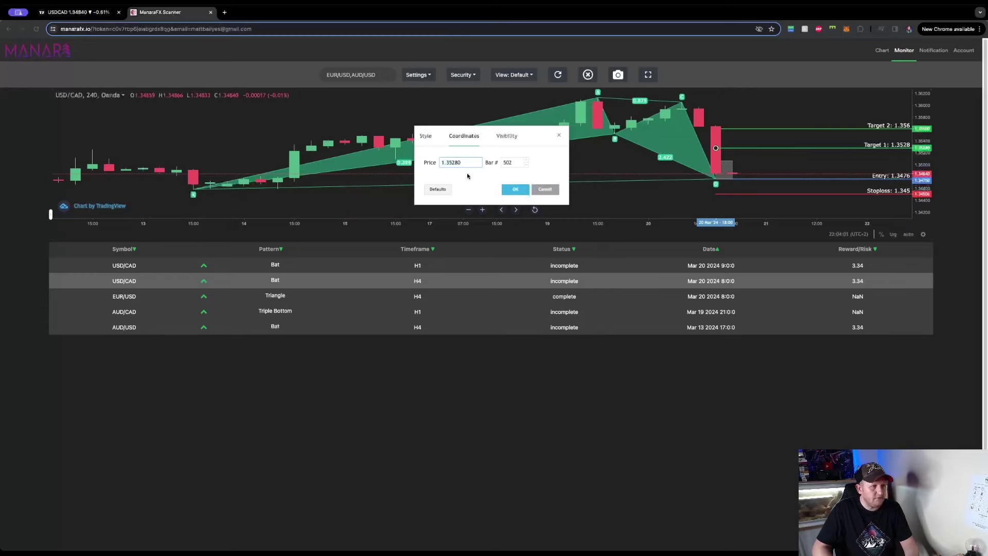
pyautogui.click(78, 13)
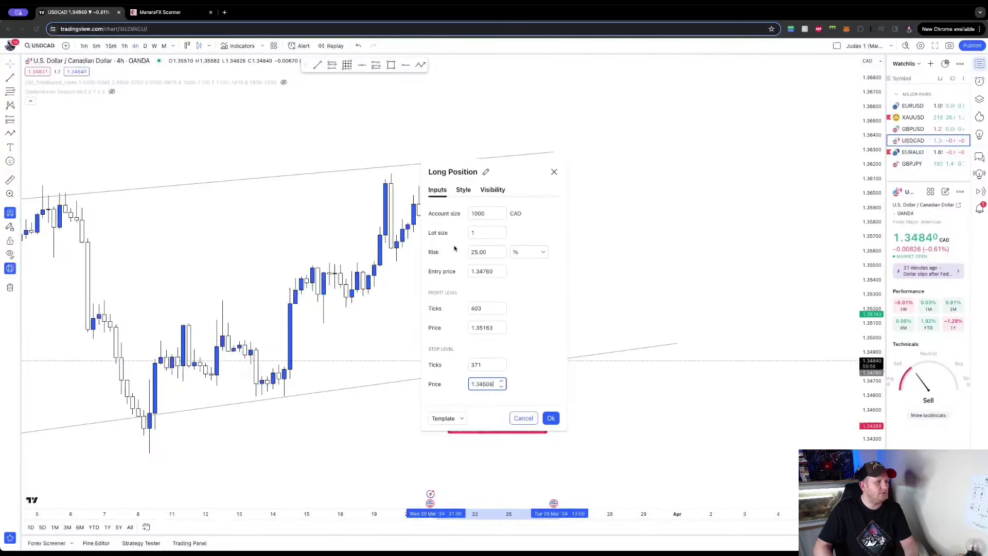
pyautogui.click(480, 326)
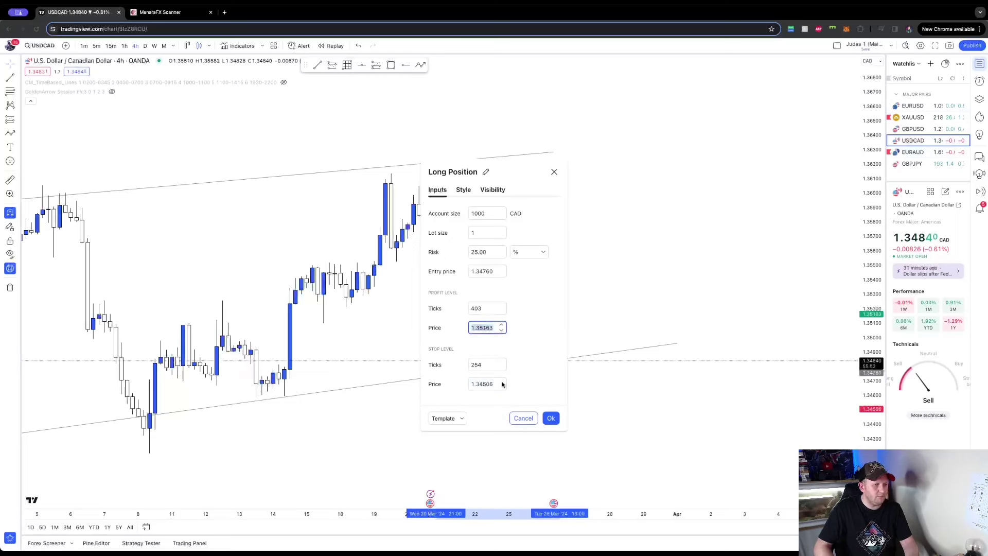
pyautogui.click(549, 418)
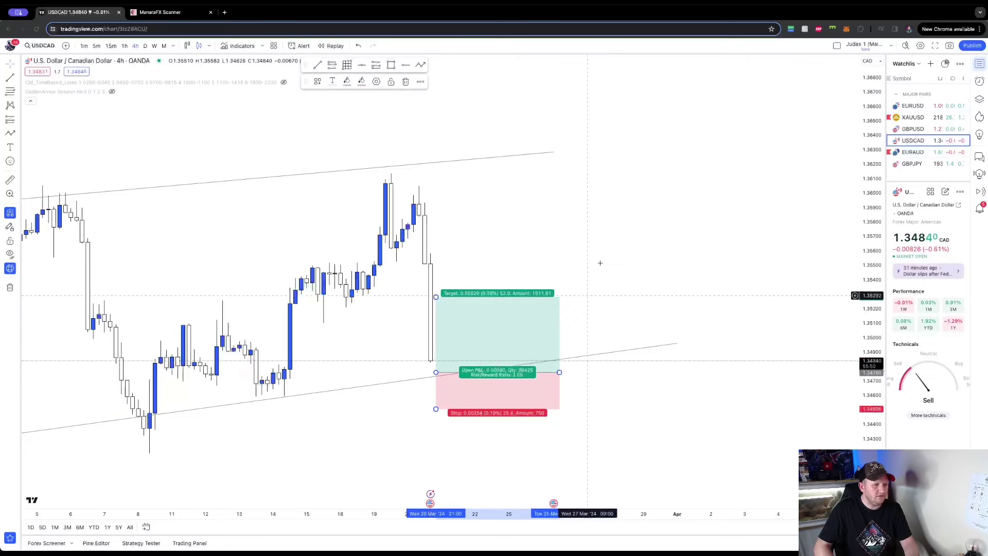
# Step: Clone the long position and move the copy directly over the original so their entry and stop levels align
pyautogui.click(500, 332)
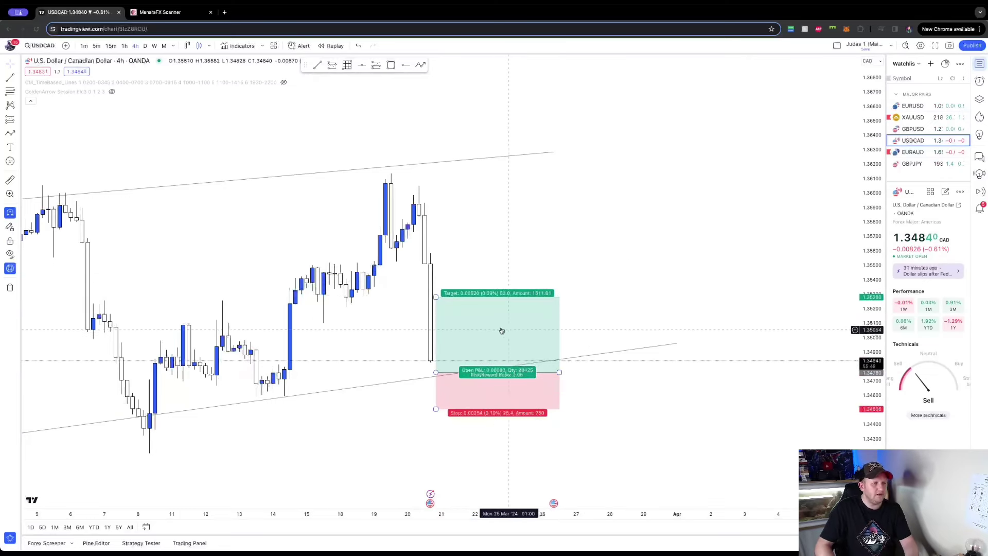
pyautogui.rightClick(497, 332)
pyautogui.click(533, 406)
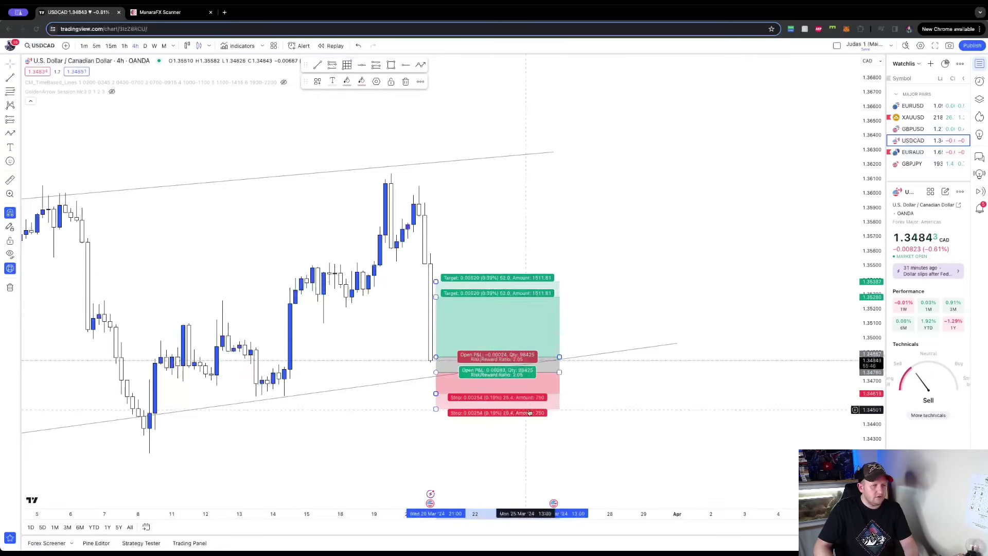
pyautogui.moveTo(513, 305); pyautogui.dragTo(507, 303)
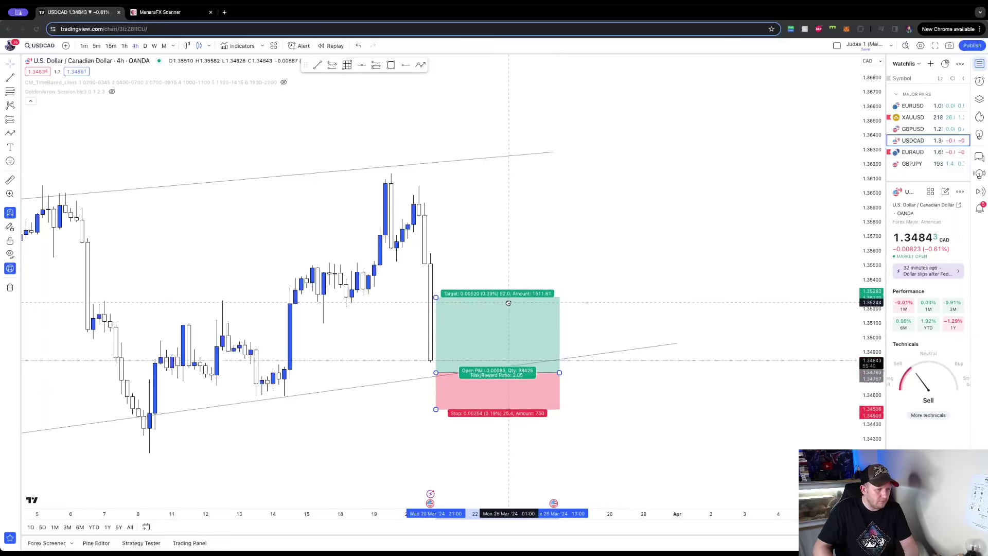
# Step: Look up the Target 2 line's price in the ManaraFX Scanner and set the cloned long position's profit price to 1.35600
pyautogui.doubleClick(522, 307)
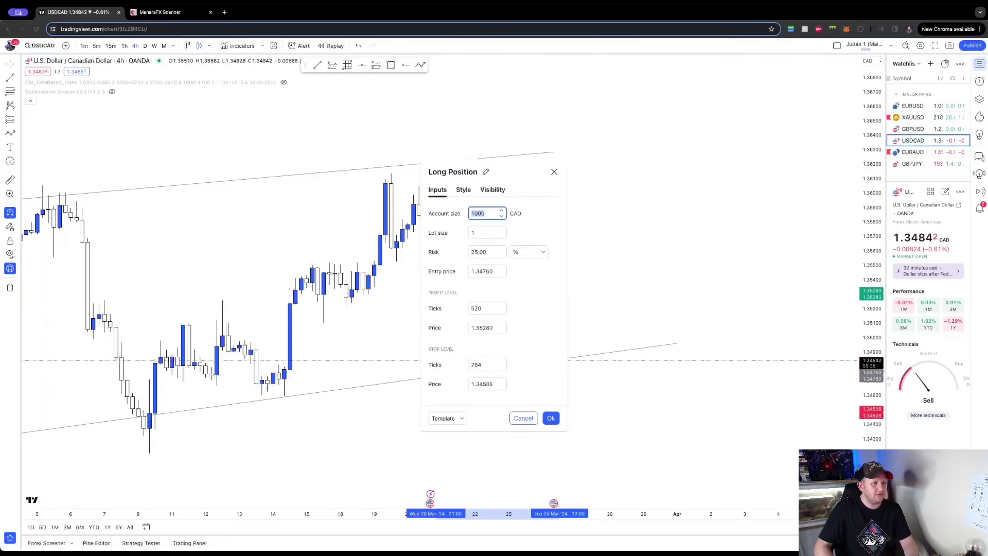
pyautogui.click(168, 12)
pyautogui.press('BackSpace')
pyautogui.press('BackSpace')
pyautogui.press('BackSpace')
pyautogui.write('600')
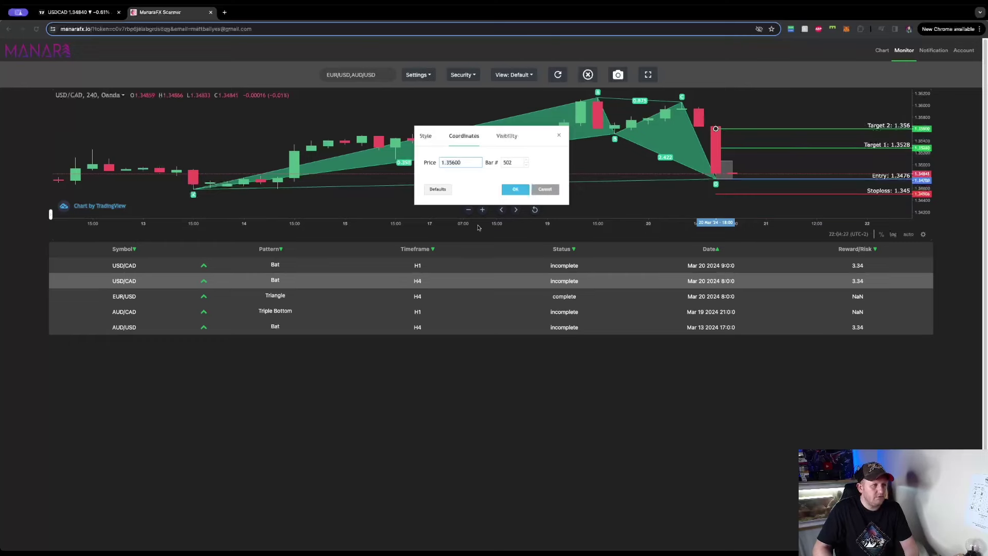
pyautogui.click(107, 17)
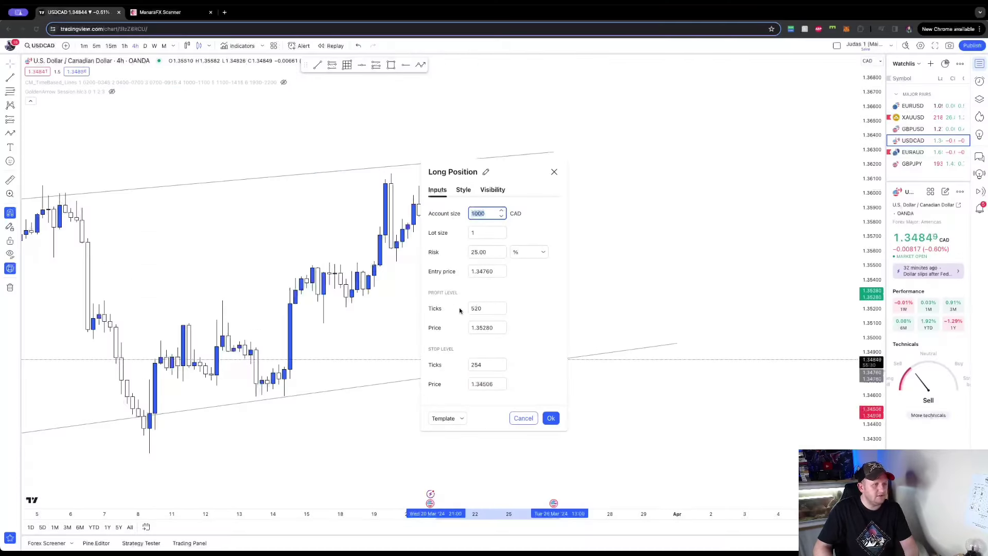
pyautogui.click(476, 327)
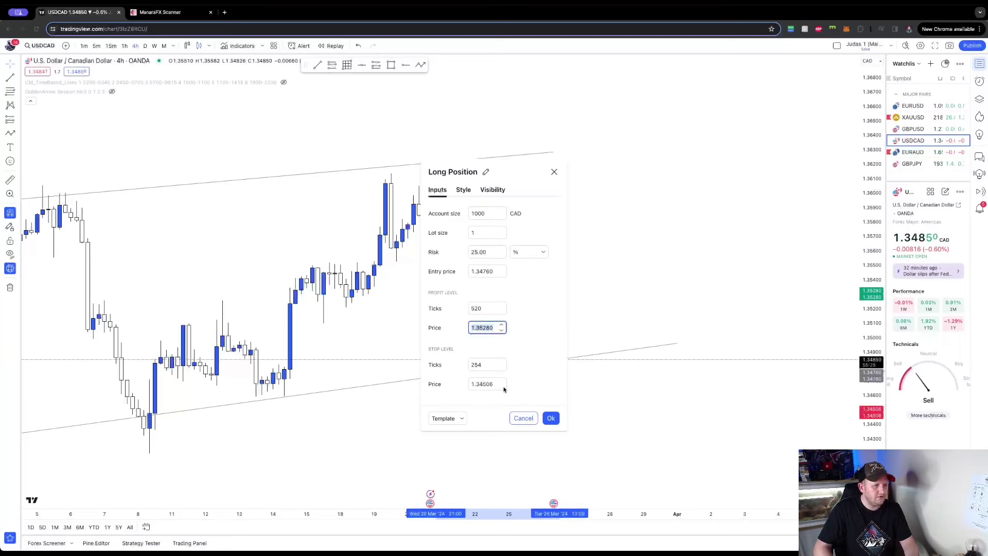
pyautogui.click(551, 418)
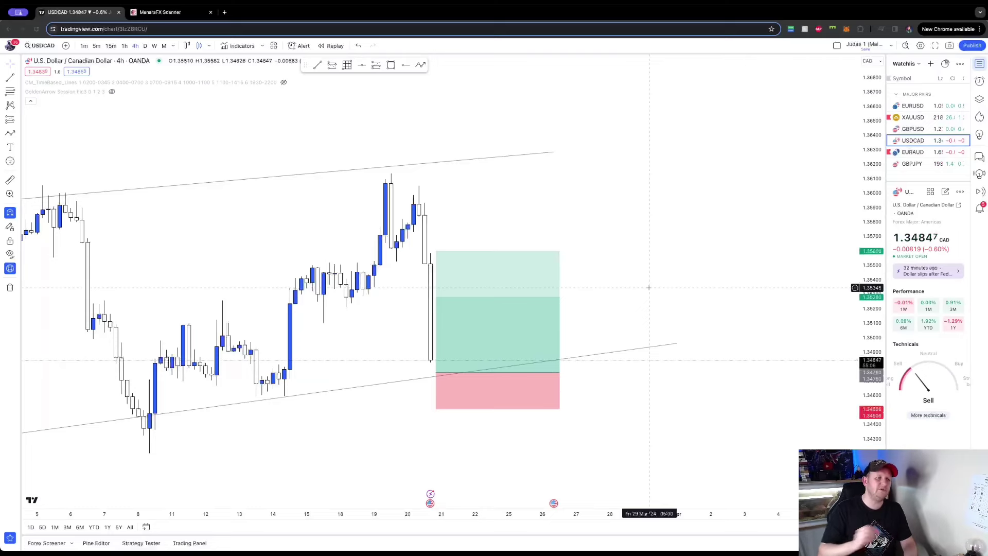
# Step: Draw a projected price path from the latest candle, dipping below entry, rising to Target 1, pulling back, passing Target 2 and ending slightly lower
pyautogui.click(159, 12)
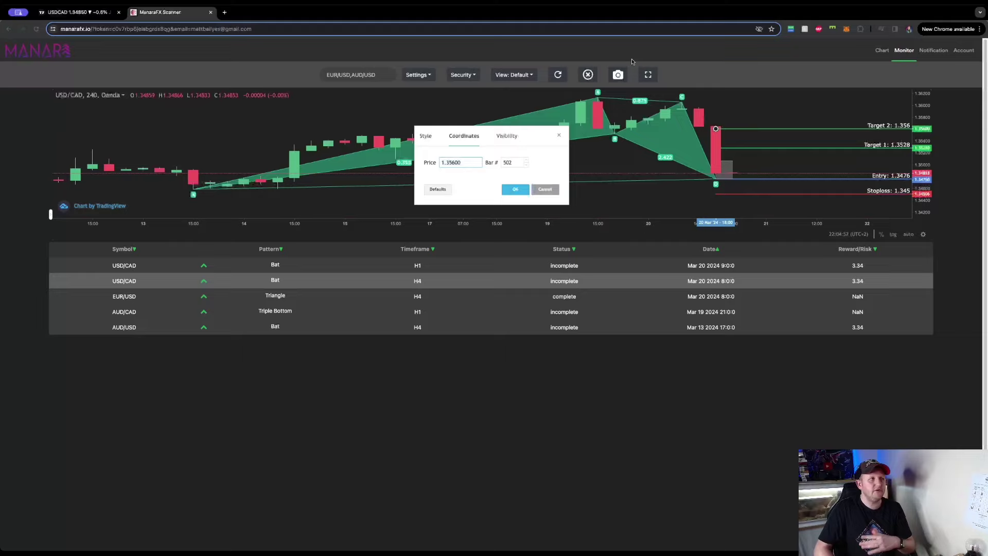
pyautogui.click(67, 14)
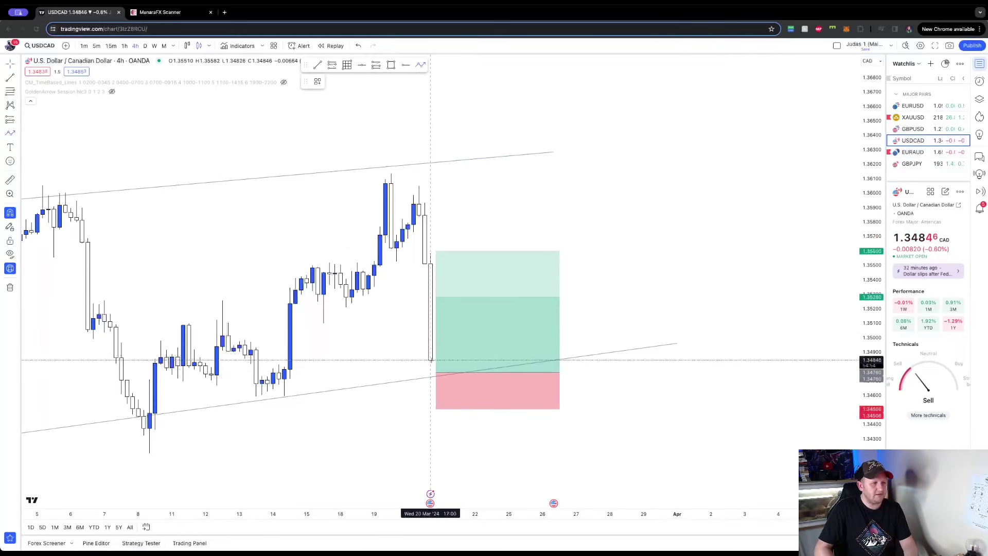
pyautogui.click(430, 359)
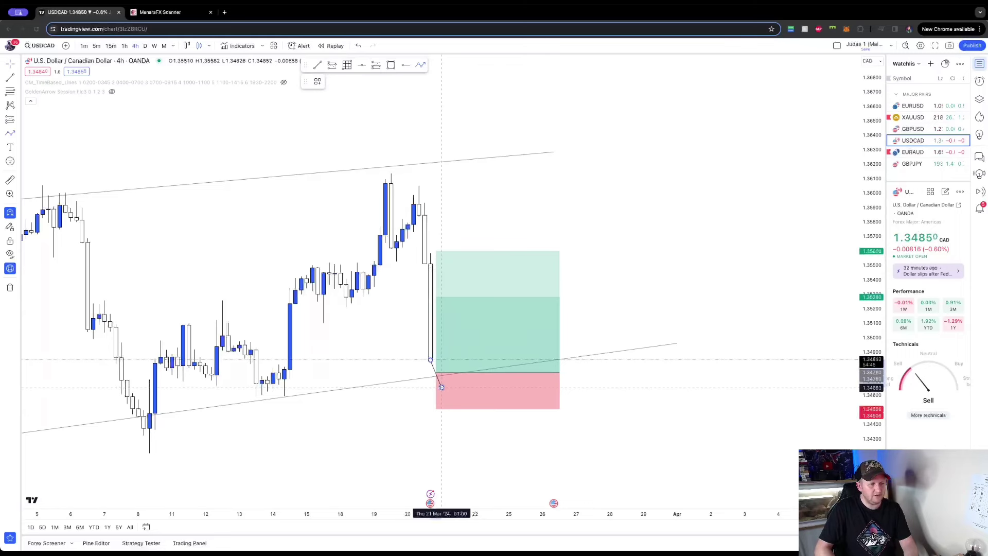
pyautogui.click(441, 387)
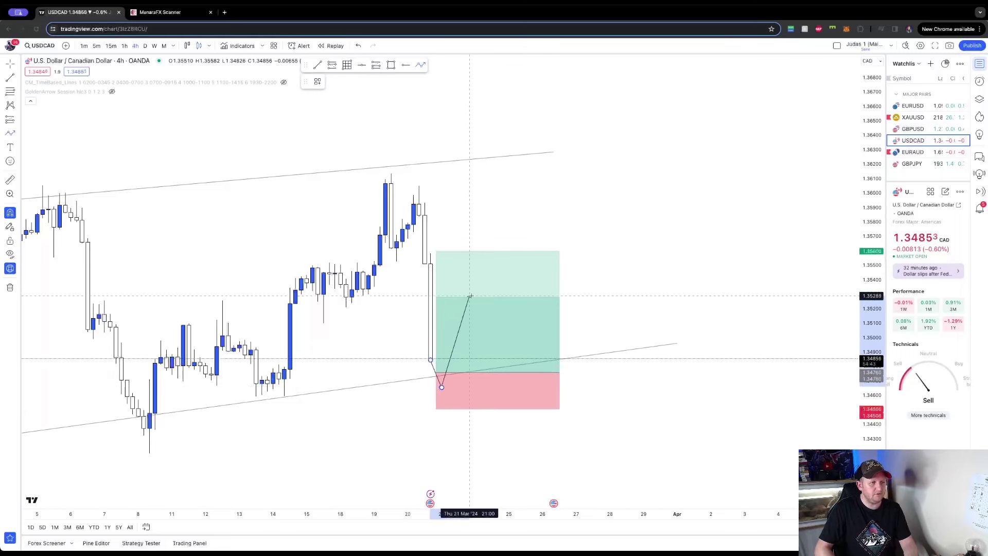
pyautogui.click(469, 297)
pyautogui.click(486, 335)
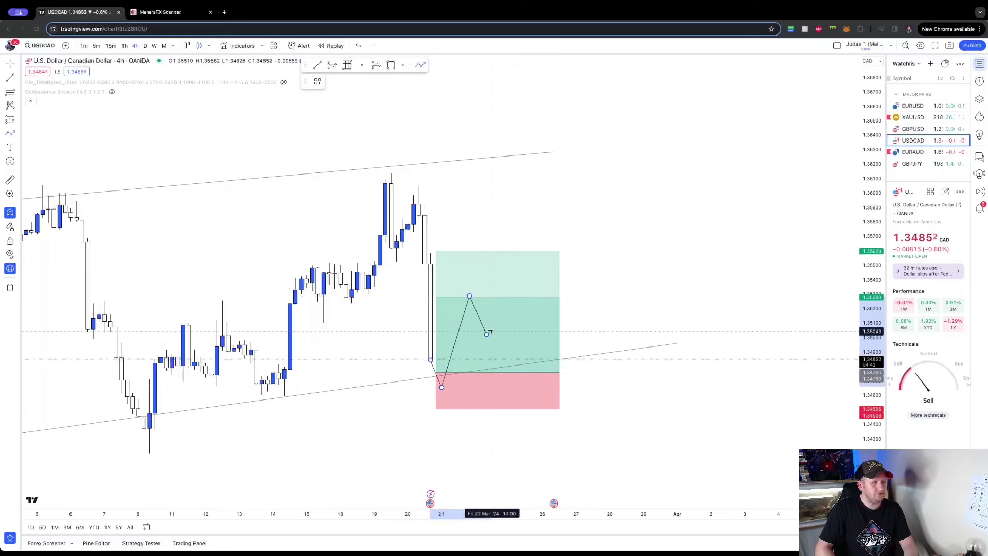
pyautogui.click(508, 212)
pyautogui.doubleClick(536, 236)
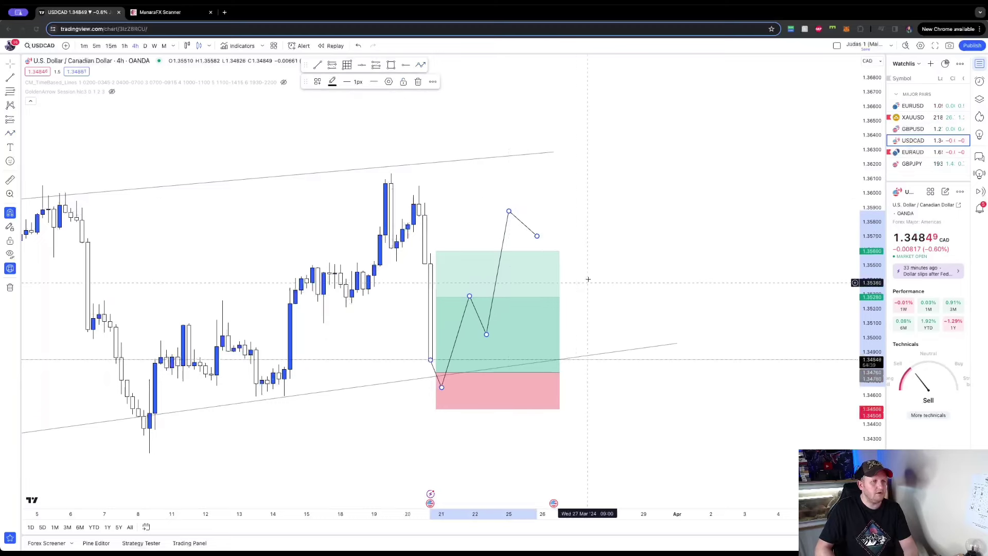